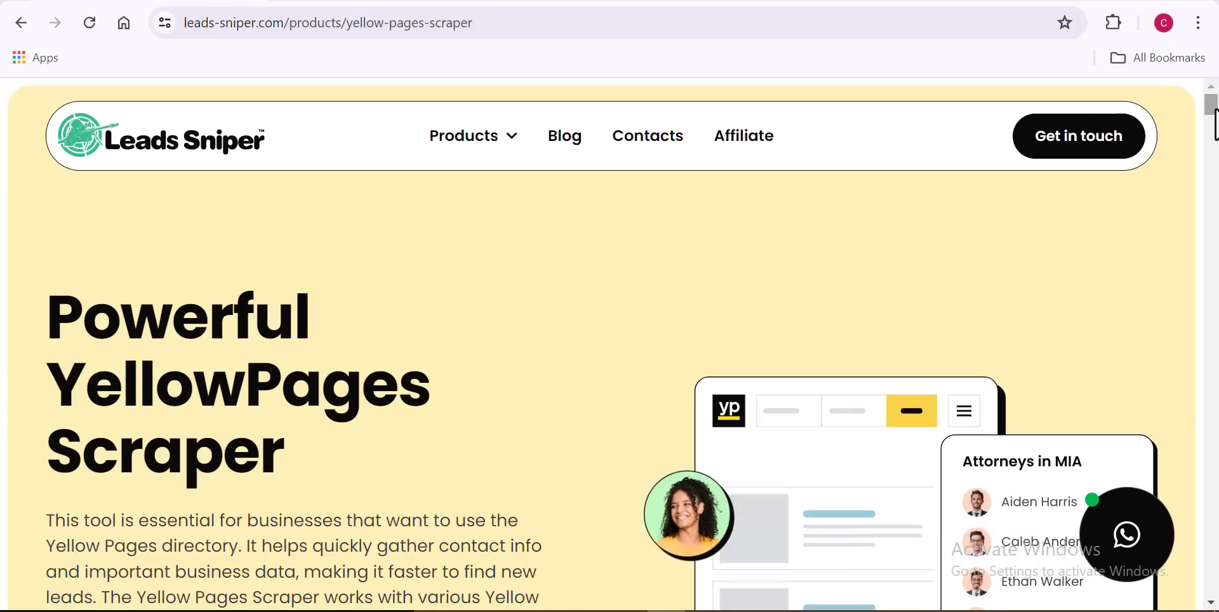
Open Products > Yellow pages scraper, dismiss the cookie notice, and scroll to 'Start your free trial today'
drag(1216, 109, 1217, 207)
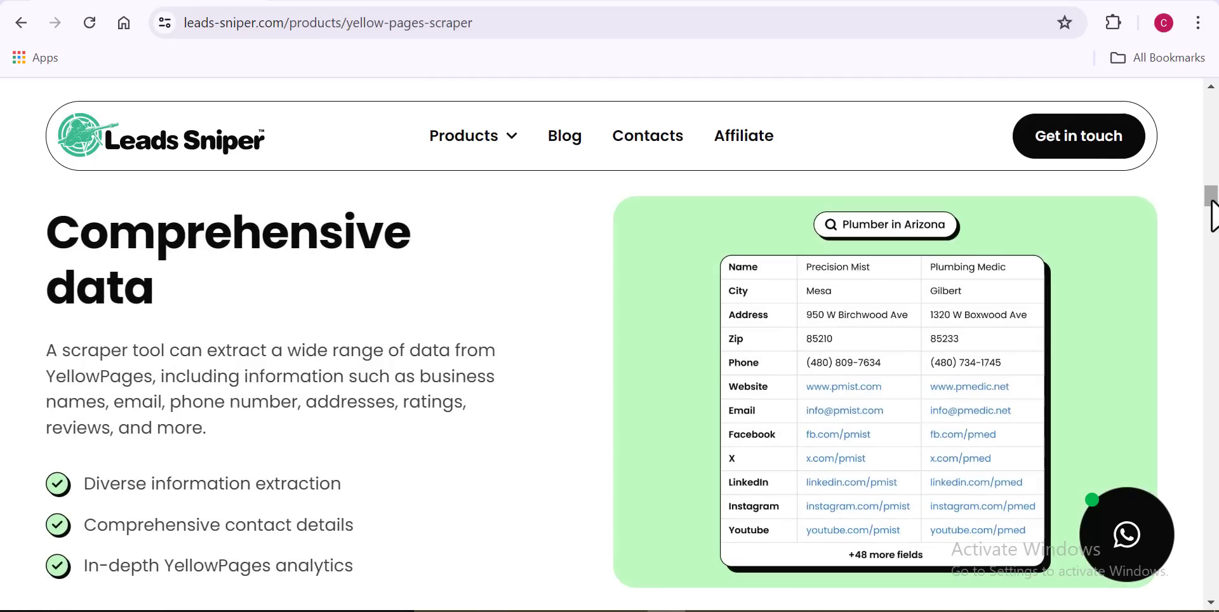
drag(1216, 201, 1216, 383)
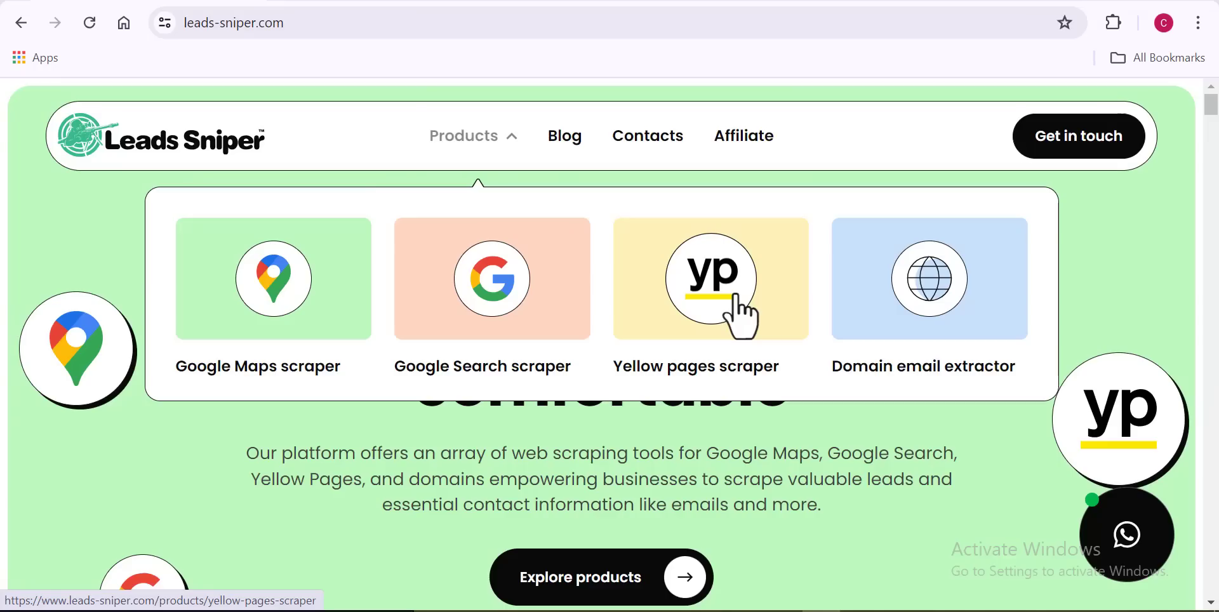
click(736, 294)
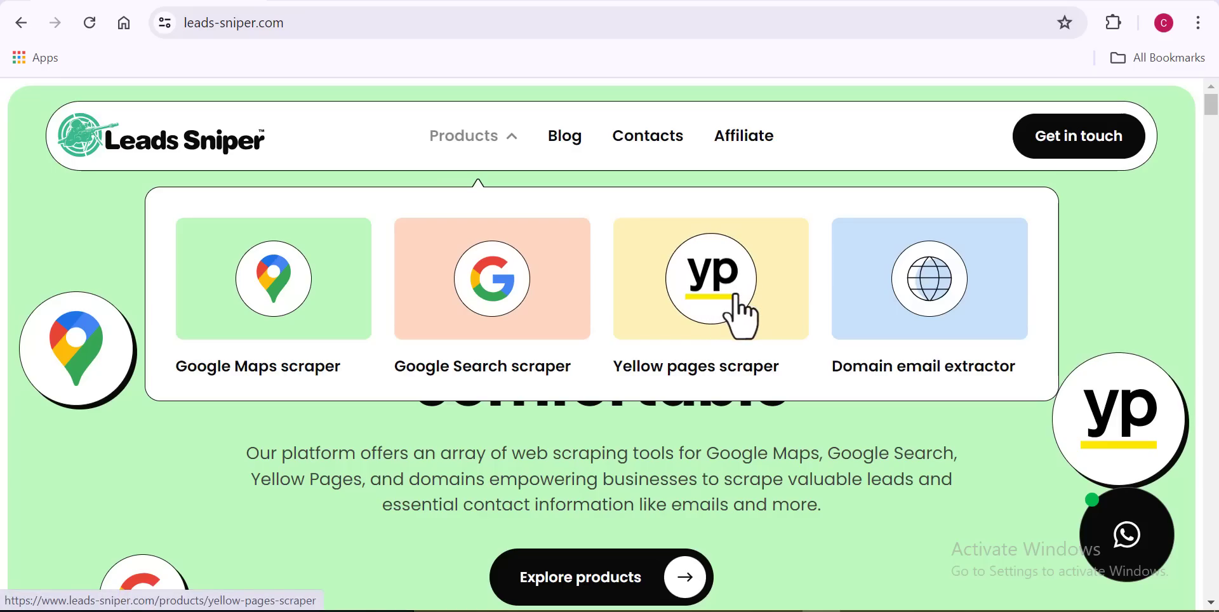
click(737, 304)
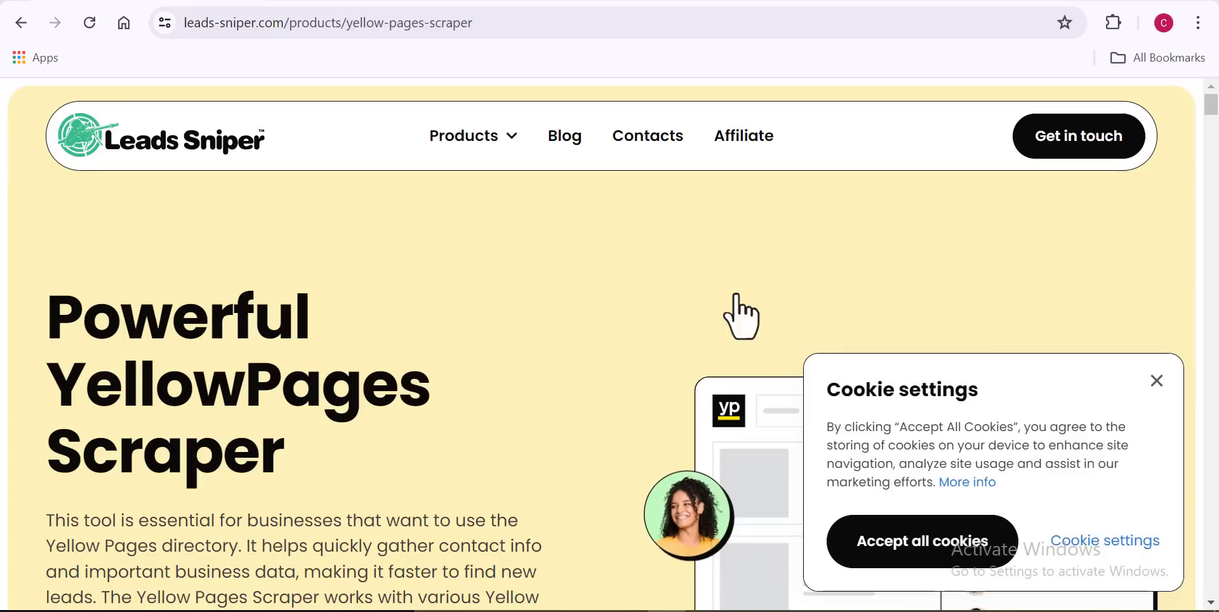
scroll(730, 313, down, 10)
drag(1215, 187, 1214, 483)
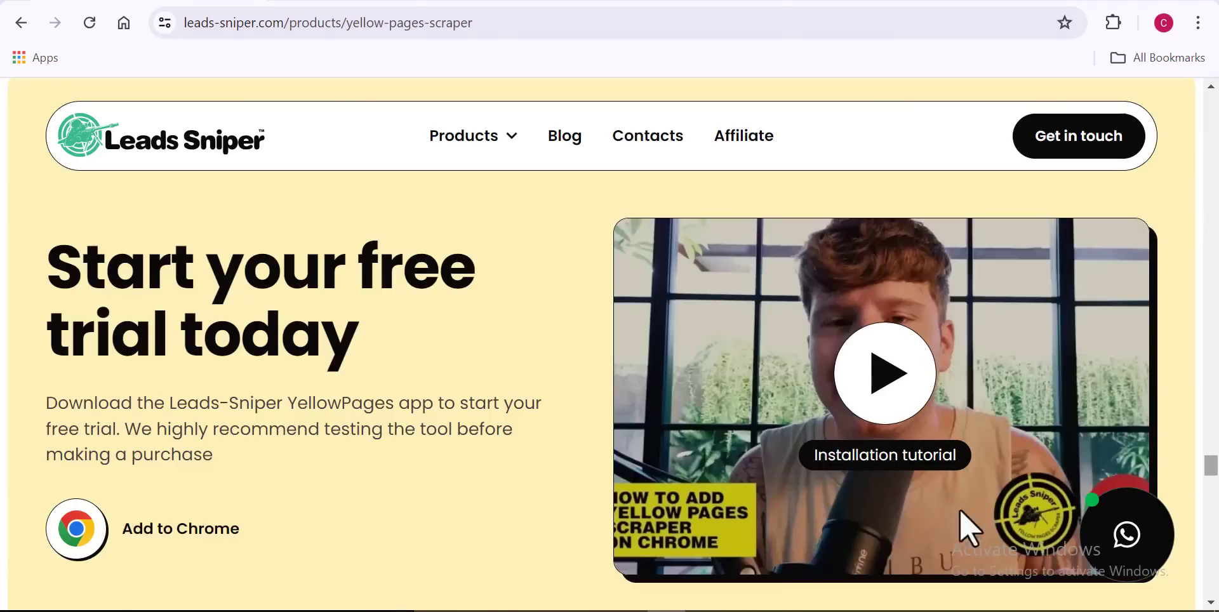
drag(129, 206, 138, 476)
mouse_move(200, 386)
mouse_down()
mouse_move(181, 439)
mouse_move(56, 399)
mouse_up()
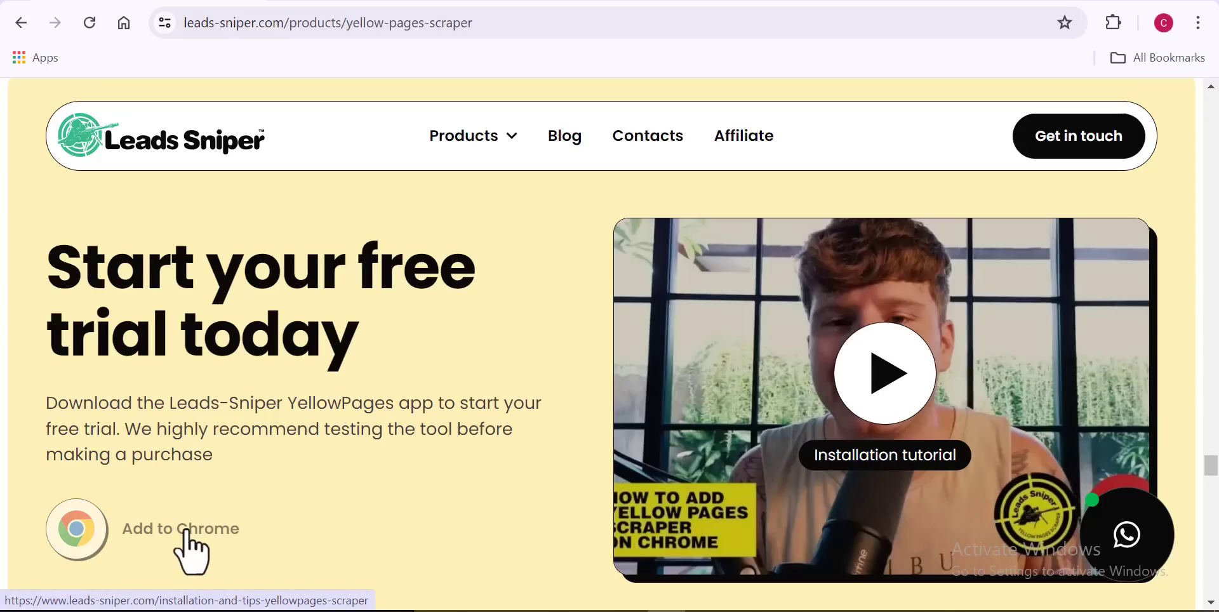
Open the 'Add to Chrome' installation-and-tips page and scroll through its steps
click(186, 532)
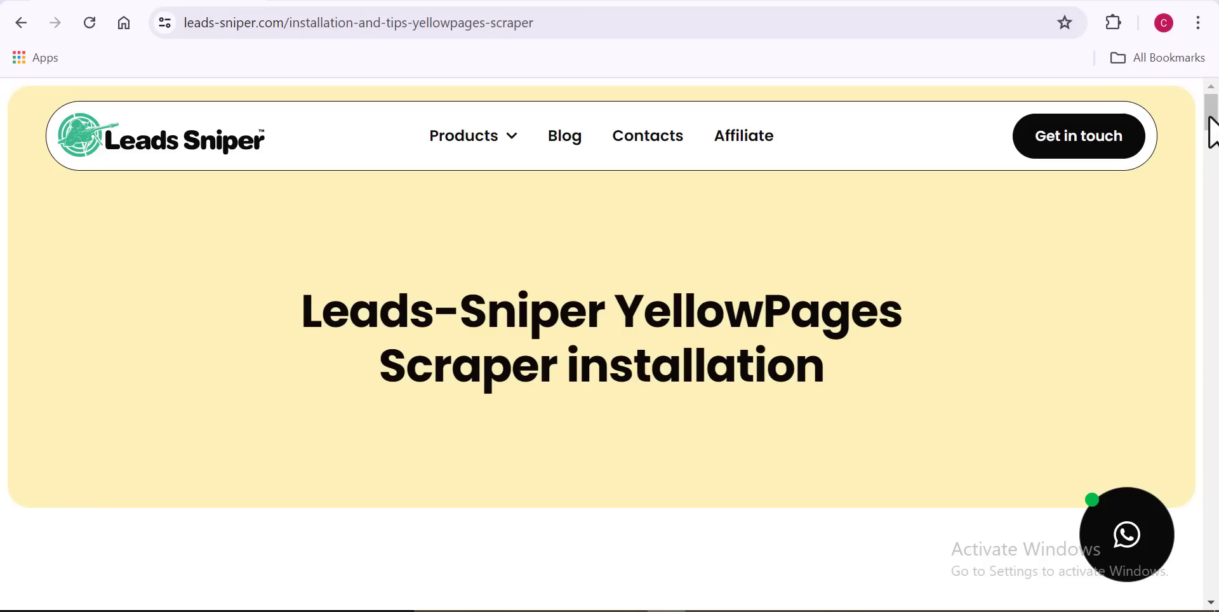
drag(1210, 118, 1214, 161)
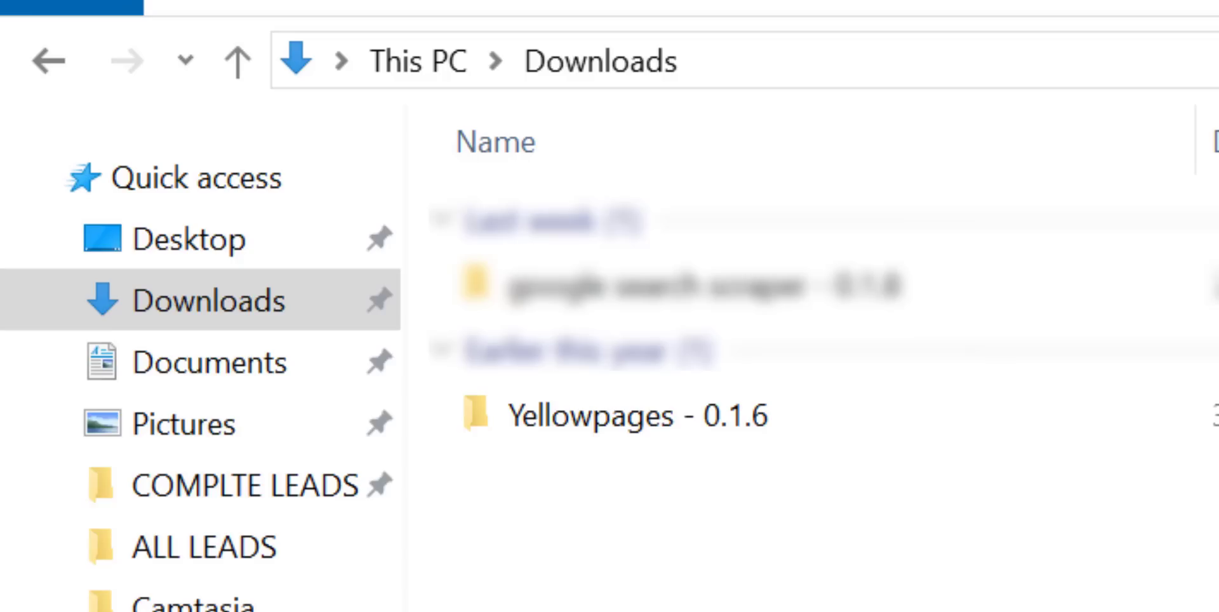
Open the Yellowpages - 0.1.6 folder in Downloads to reach the Installation file folder
double_click(703, 415)
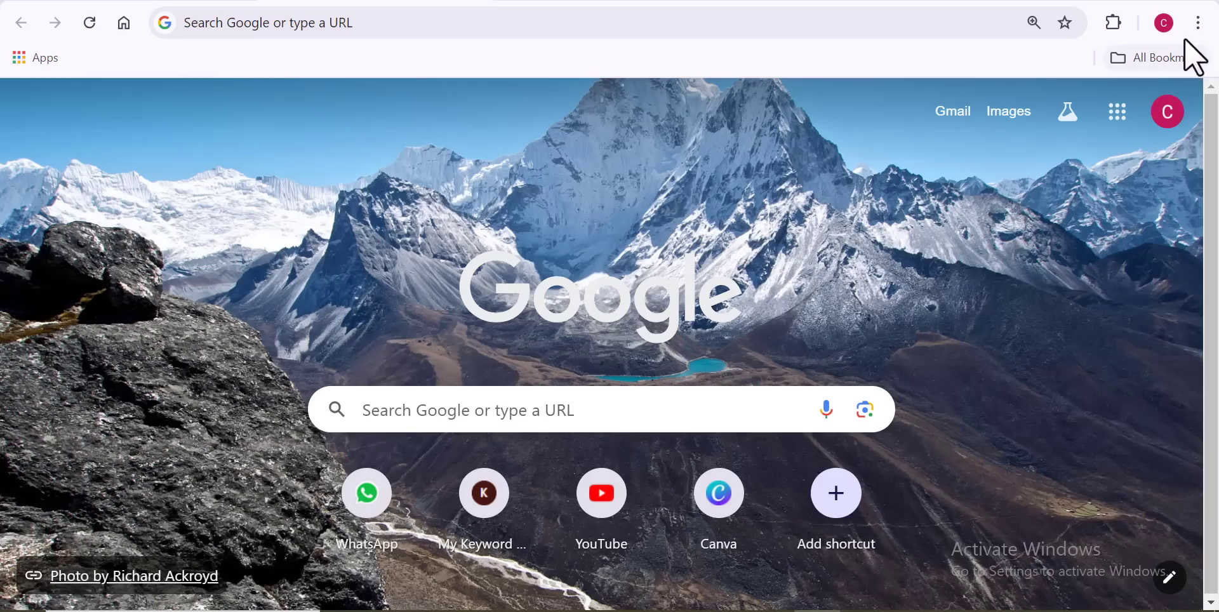
Go to Chrome's Manage Extensions page from the main menu
click(1198, 24)
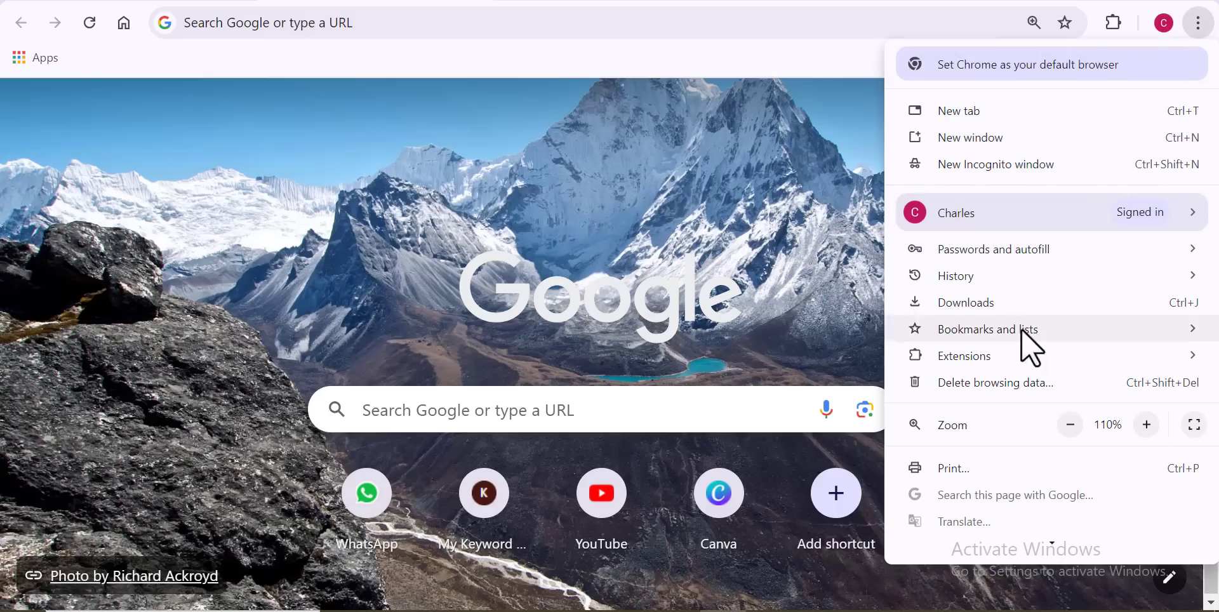
mouse_move(1011, 364)
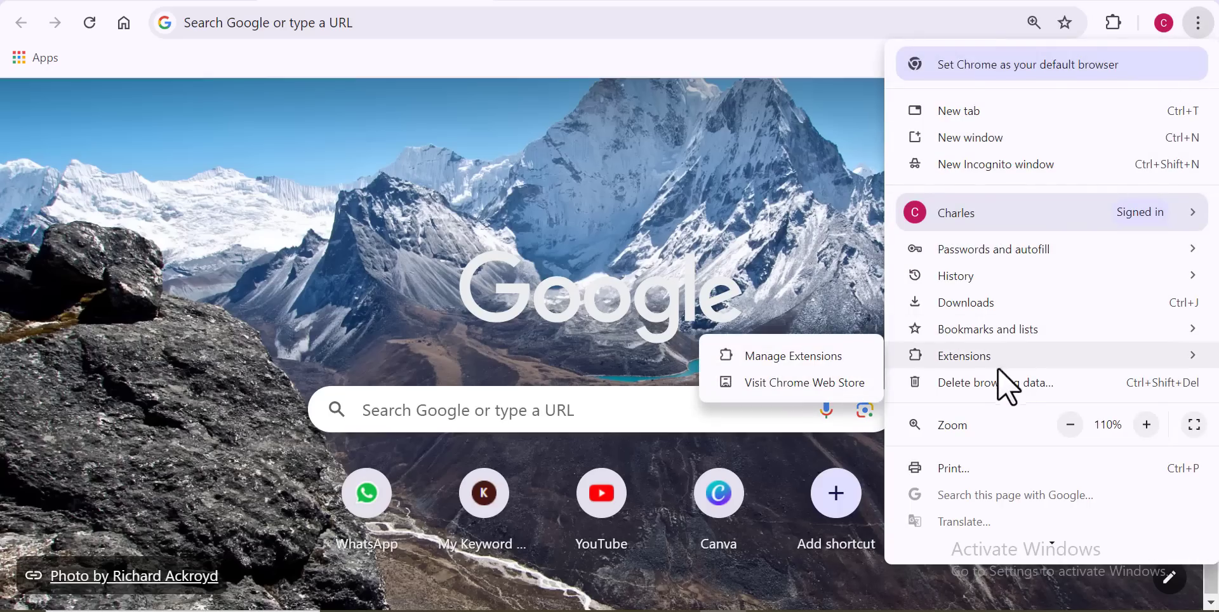
click(840, 356)
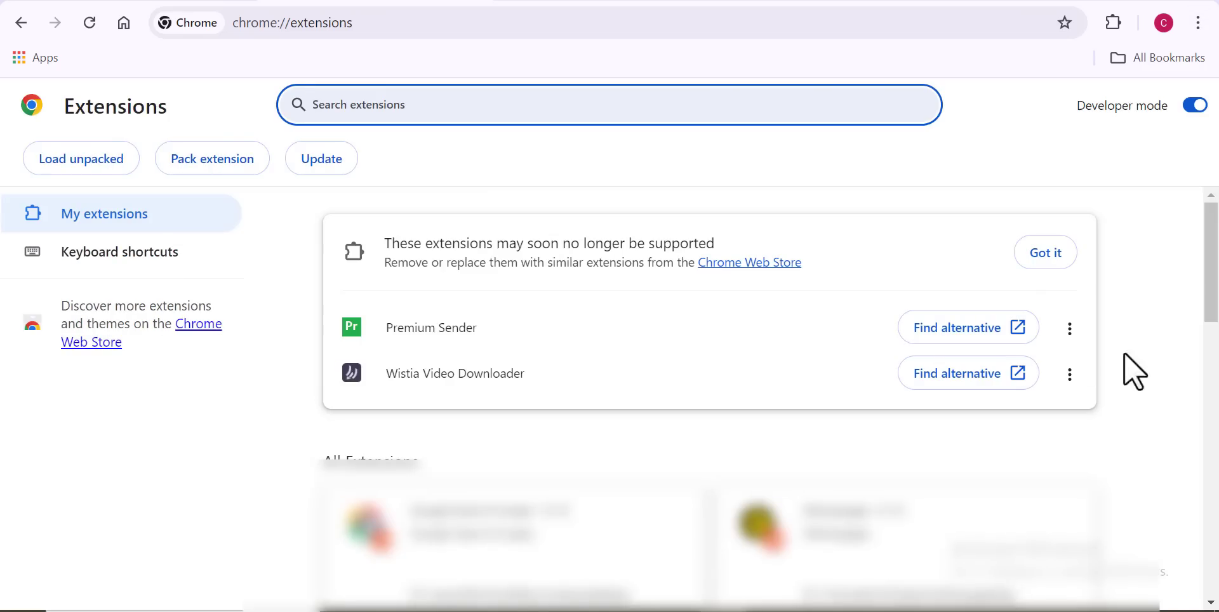
Turn on Developer mode and start Load unpacked to pick the extension folder
click(1193, 107)
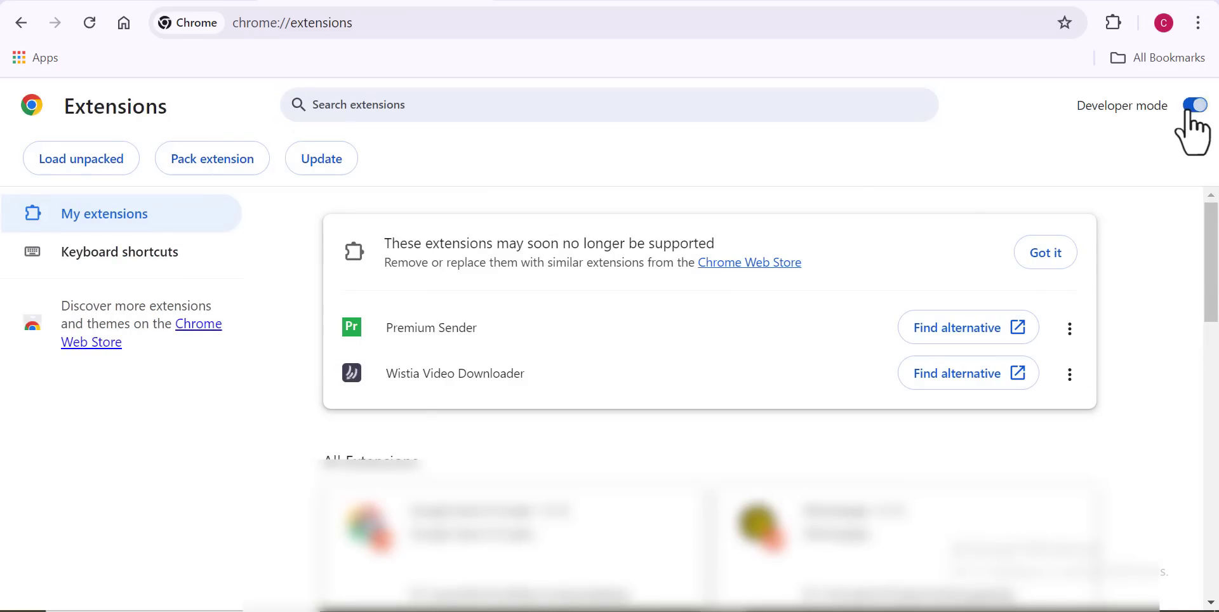
click(1191, 107)
click(1192, 107)
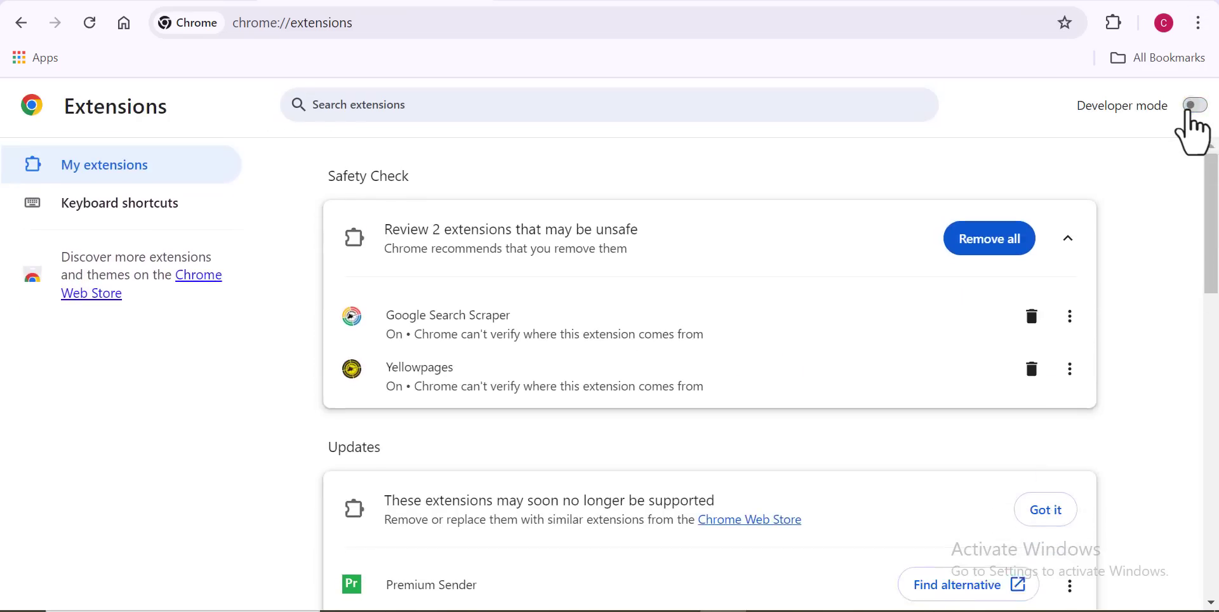
click(1191, 107)
click(1191, 110)
click(1192, 110)
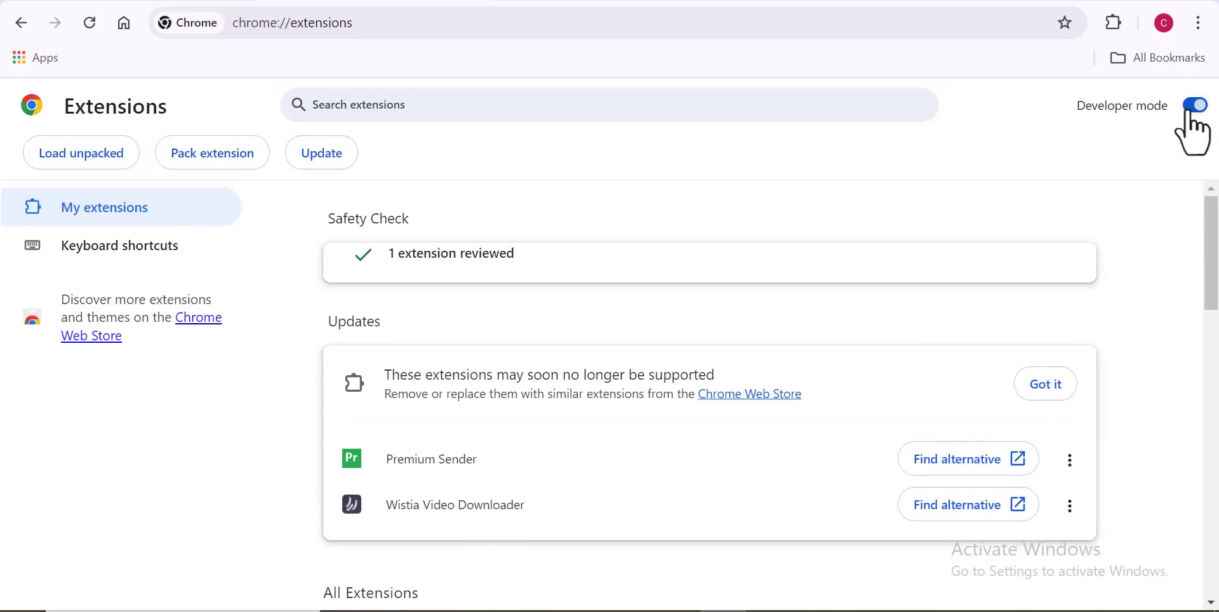
click(105, 158)
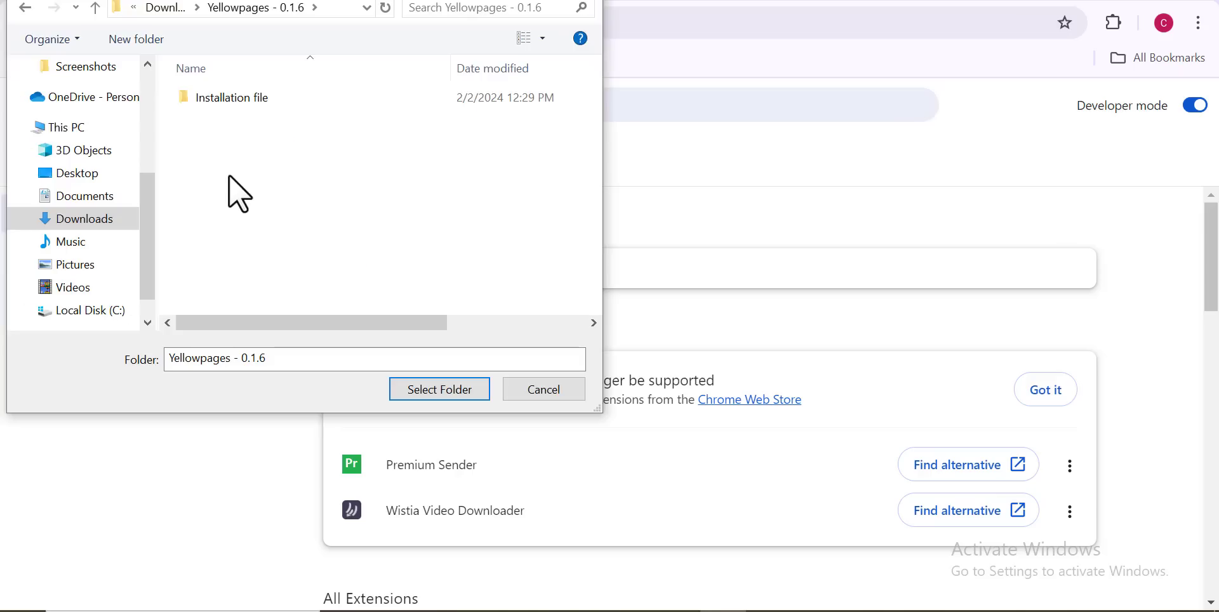
Load the Installation file folder as the unpacked Yellowpages 0.1.6 extension
click(292, 98)
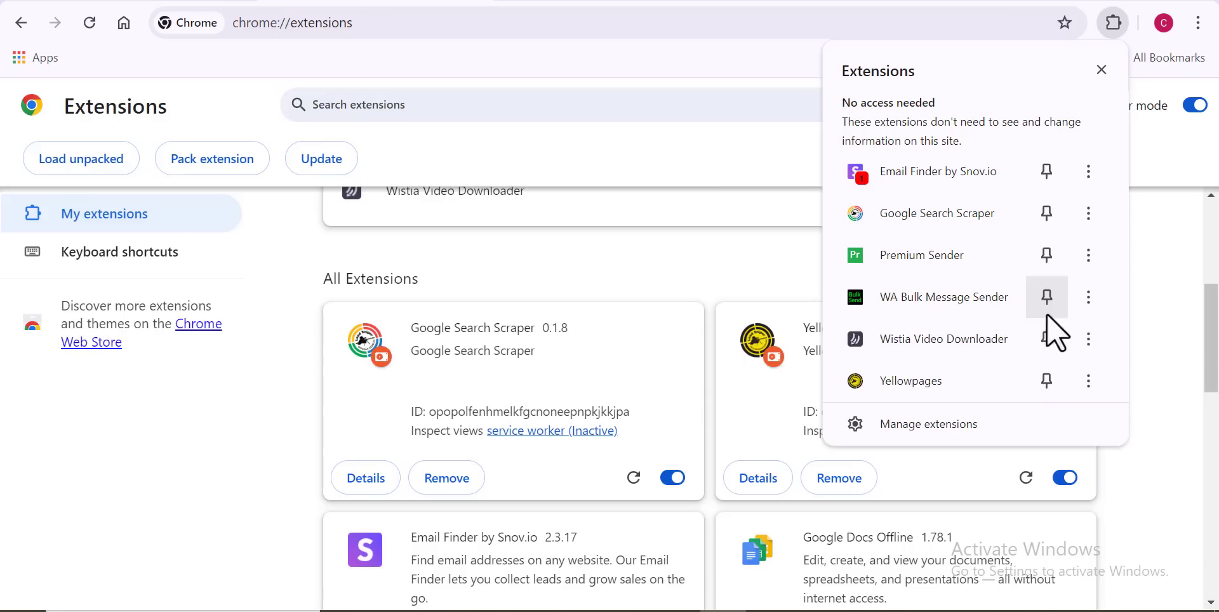
Pin the Yellowpages extension, open its popup, then switch to OneNote's Lead List 1 US page
click(1048, 381)
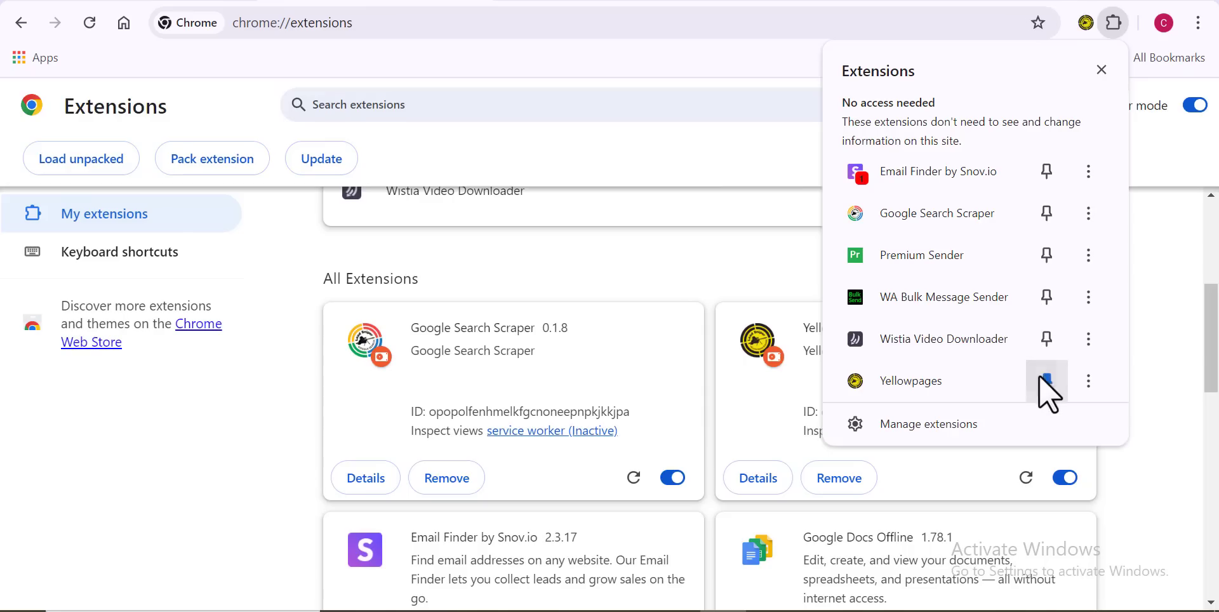
click(1159, 308)
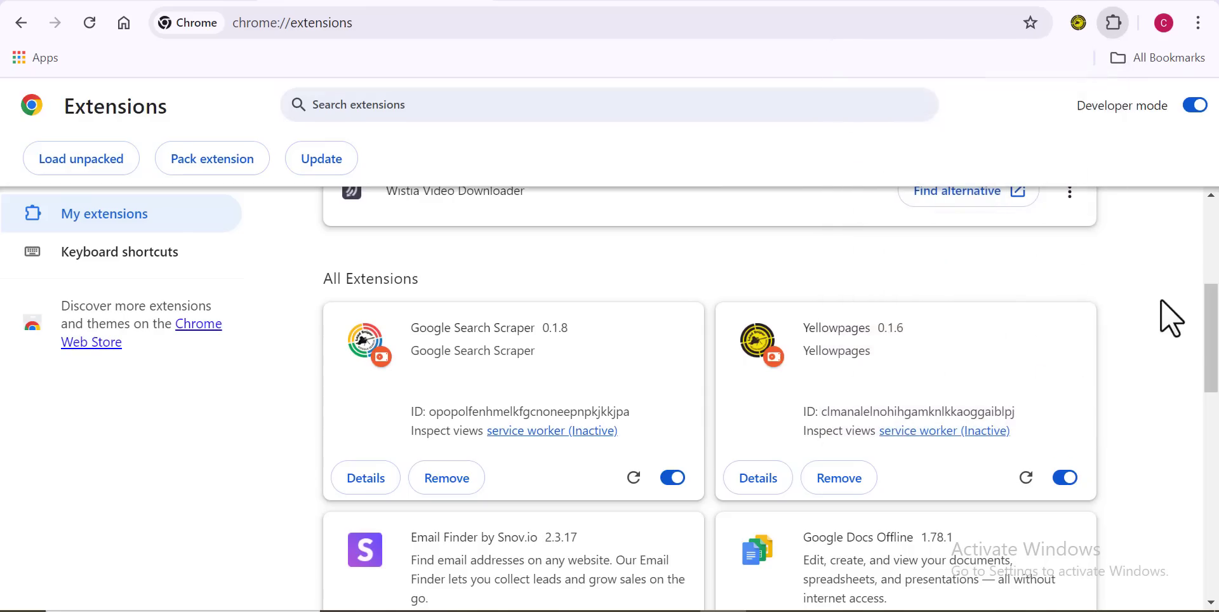
click(1083, 24)
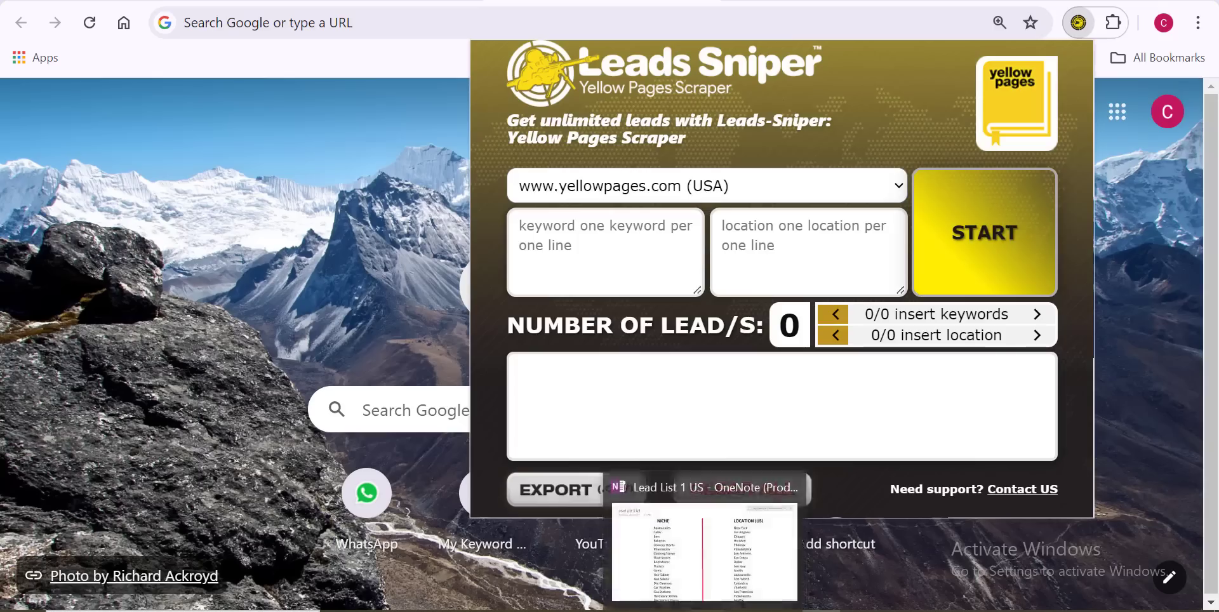
click(686, 611)
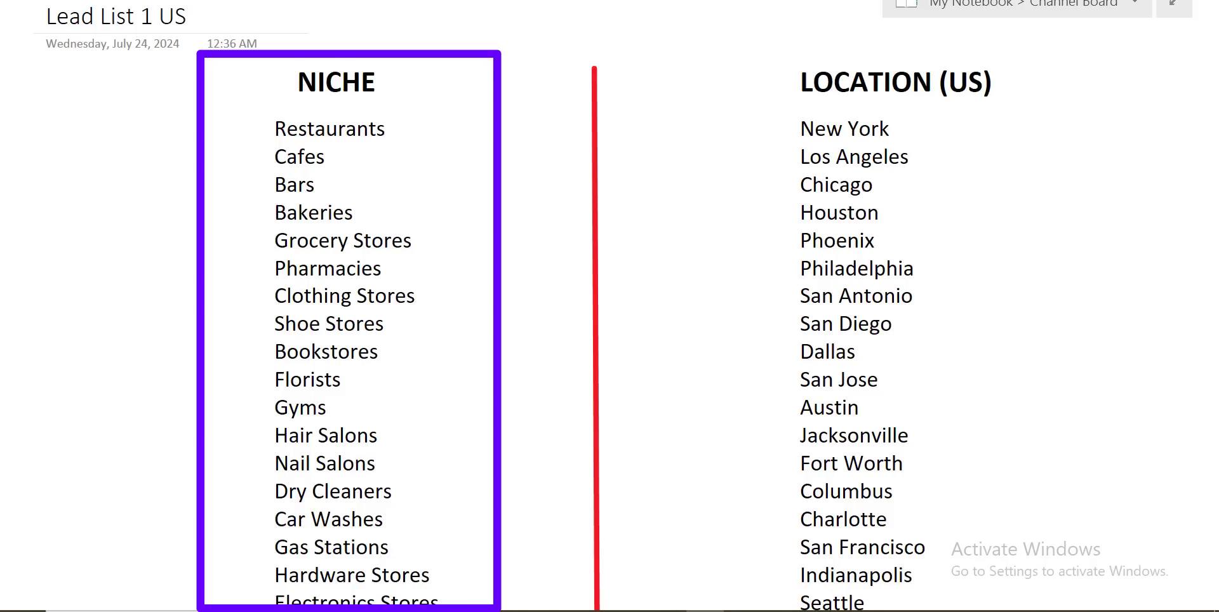
Copy the whole NICHE business-type list from OneNote's Lead List 1 US page
scroll(548, 551, down, 1)
scroll(549, 551, down, 1)
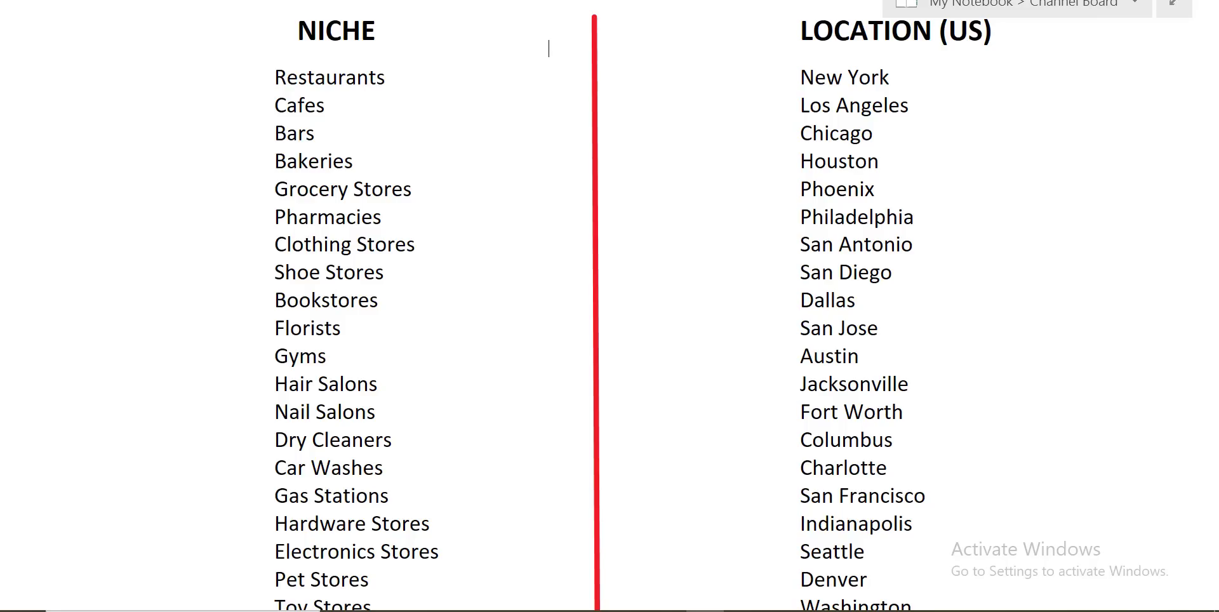
scroll(609, 304, up, 1)
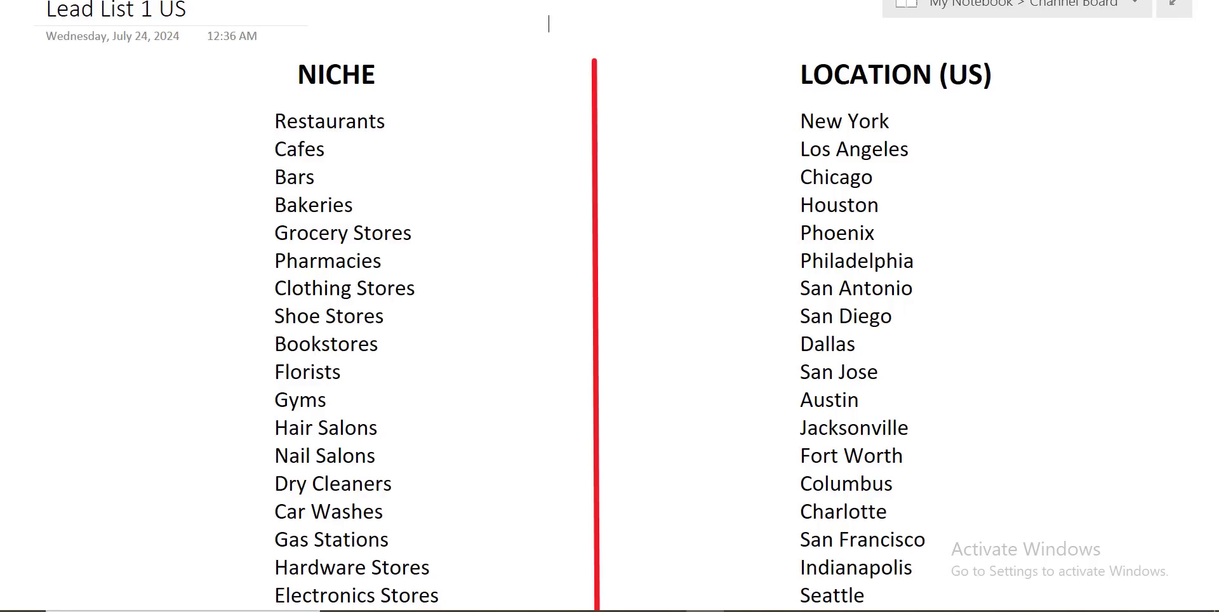
click(446, 97)
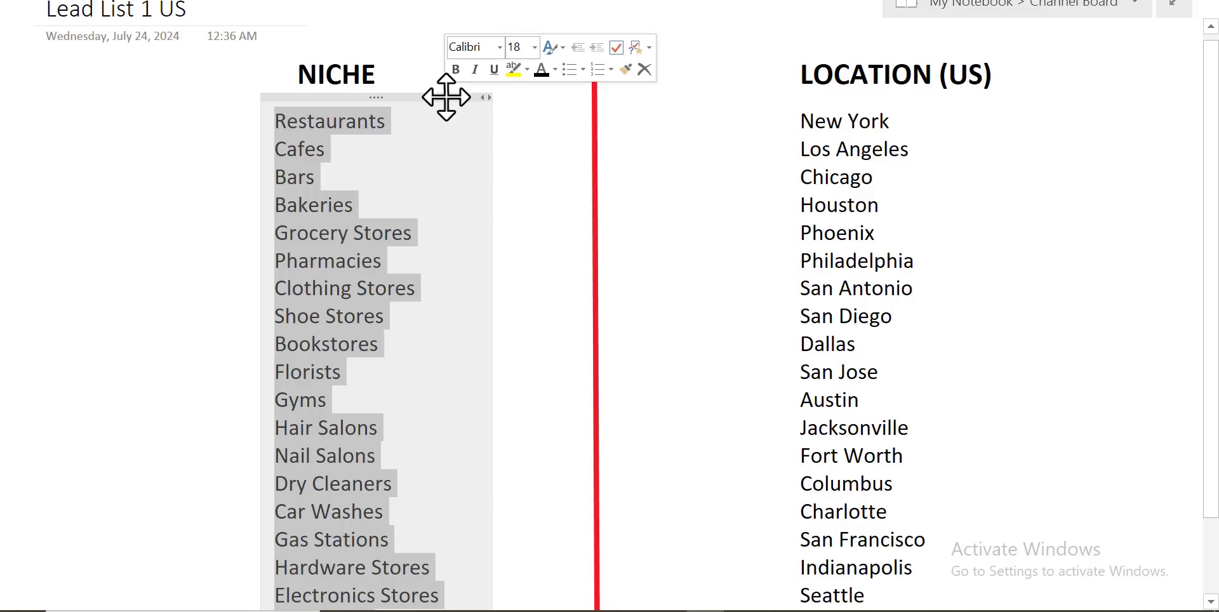
right_click(444, 97)
click(476, 128)
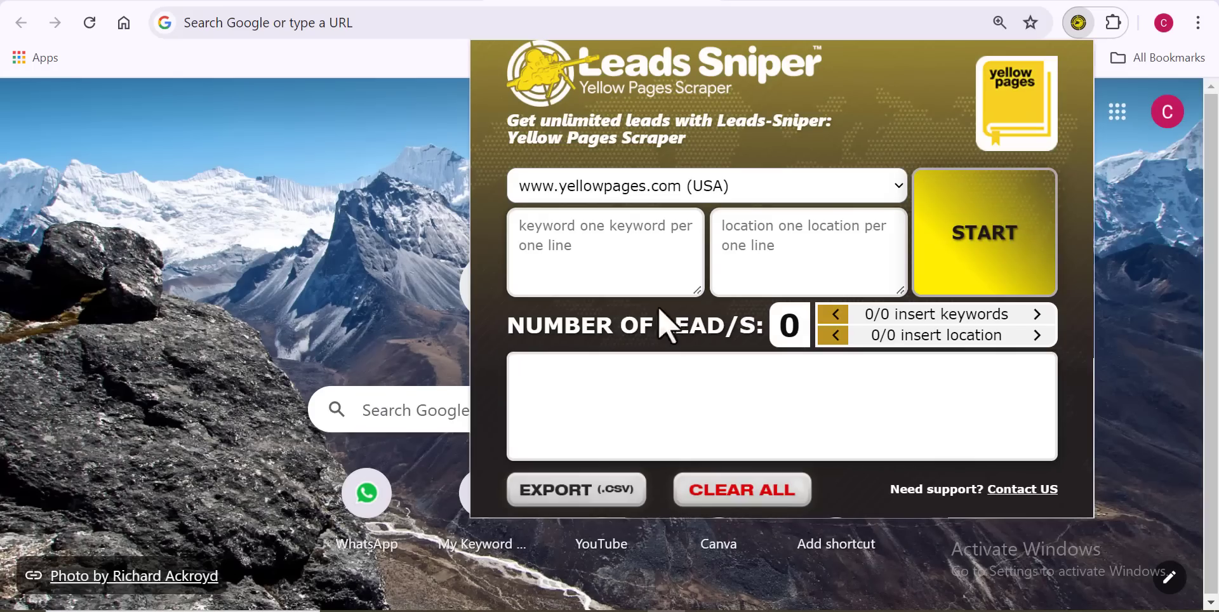
click(631, 283)
key(ctrl+v)
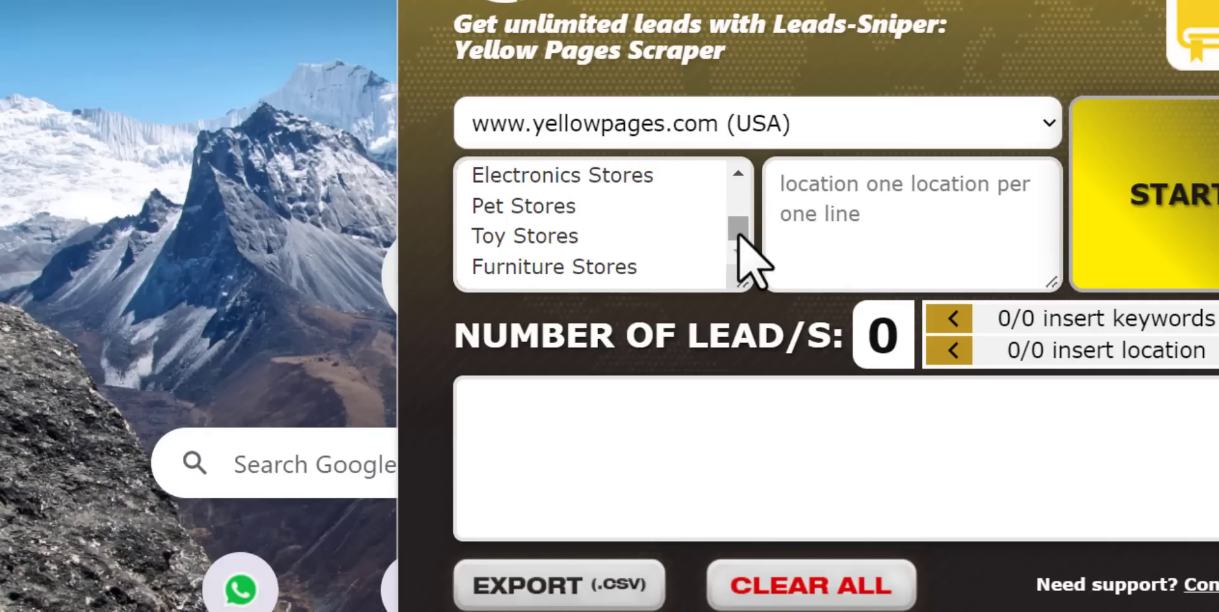
drag(738, 232, 739, 193)
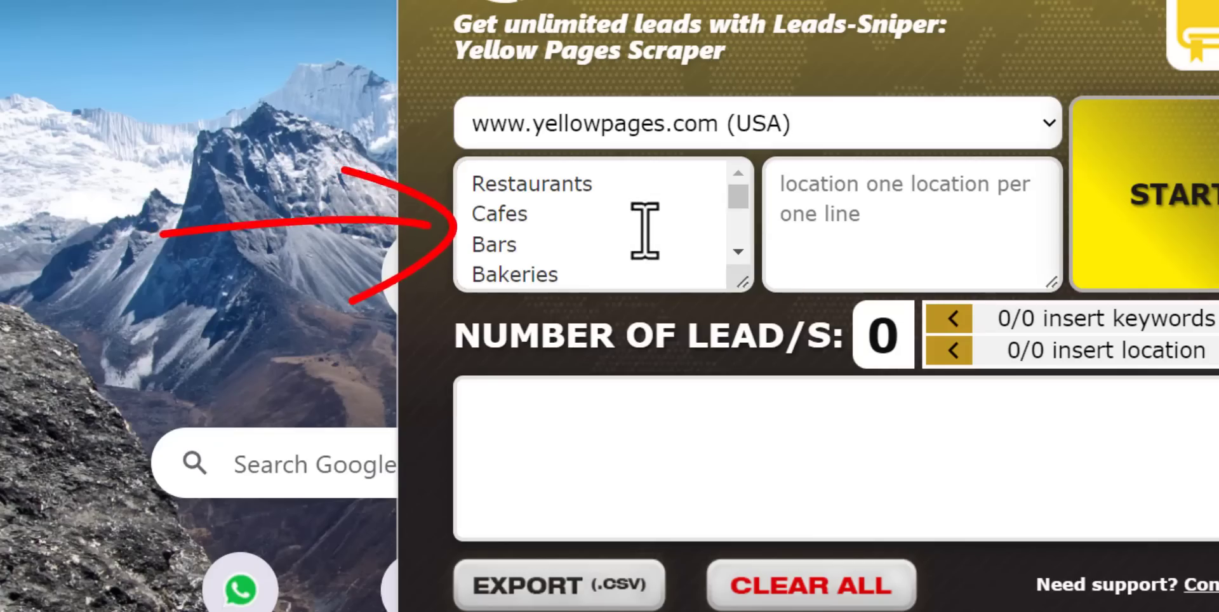
click(902, 216)
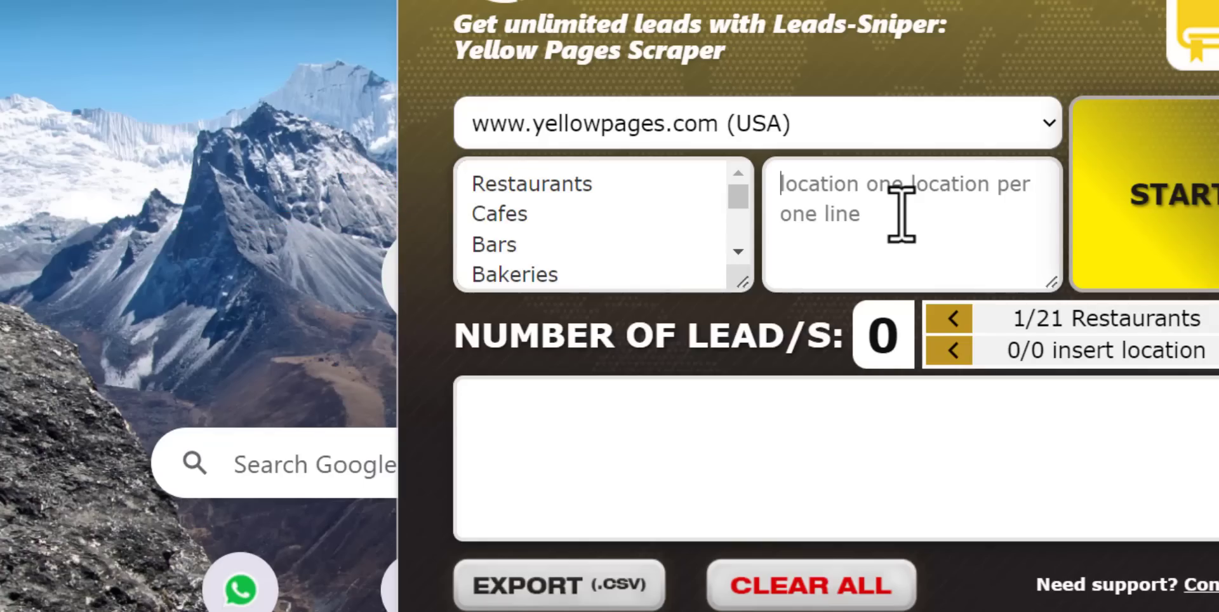
click(919, 131)
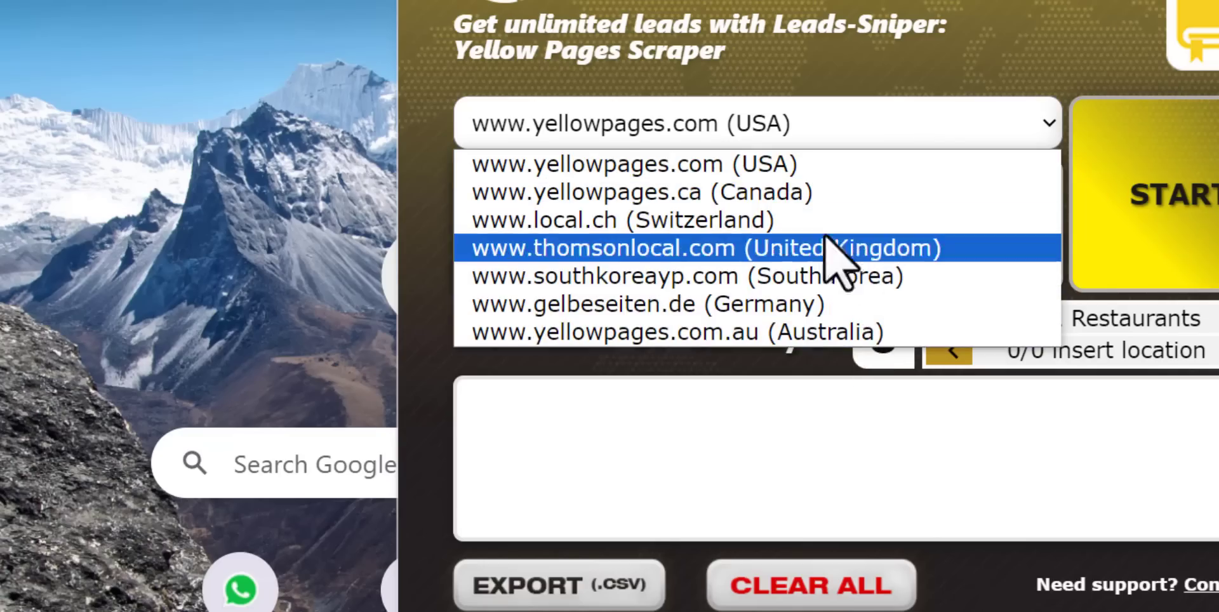
click(848, 167)
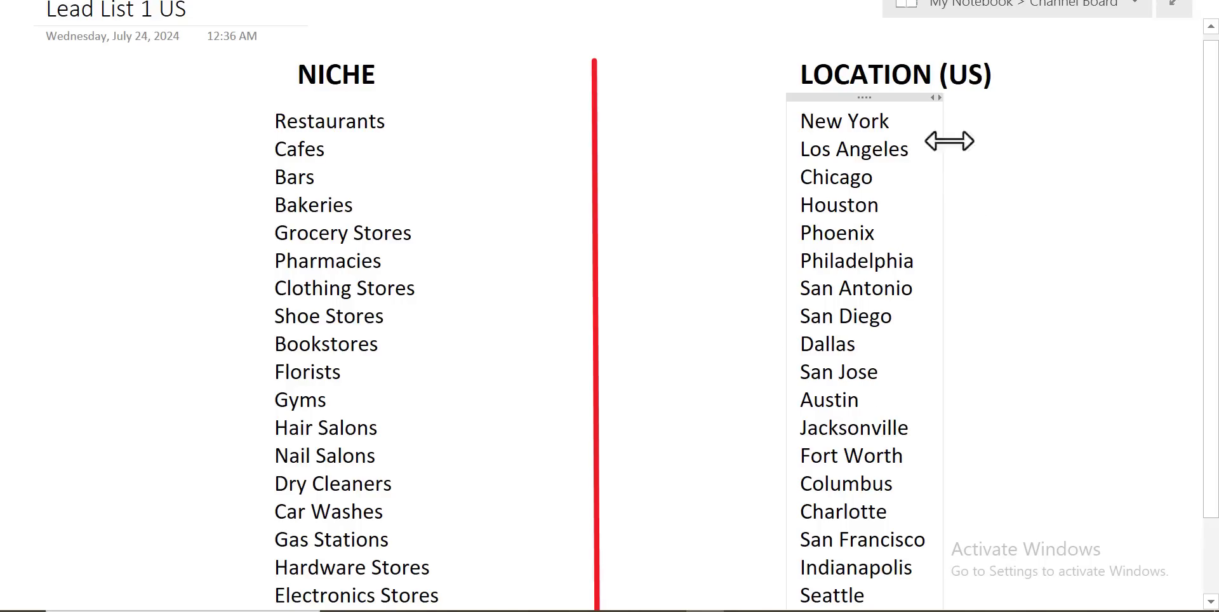
Copy the LOCATION (US) city list from OneNote
click(928, 98)
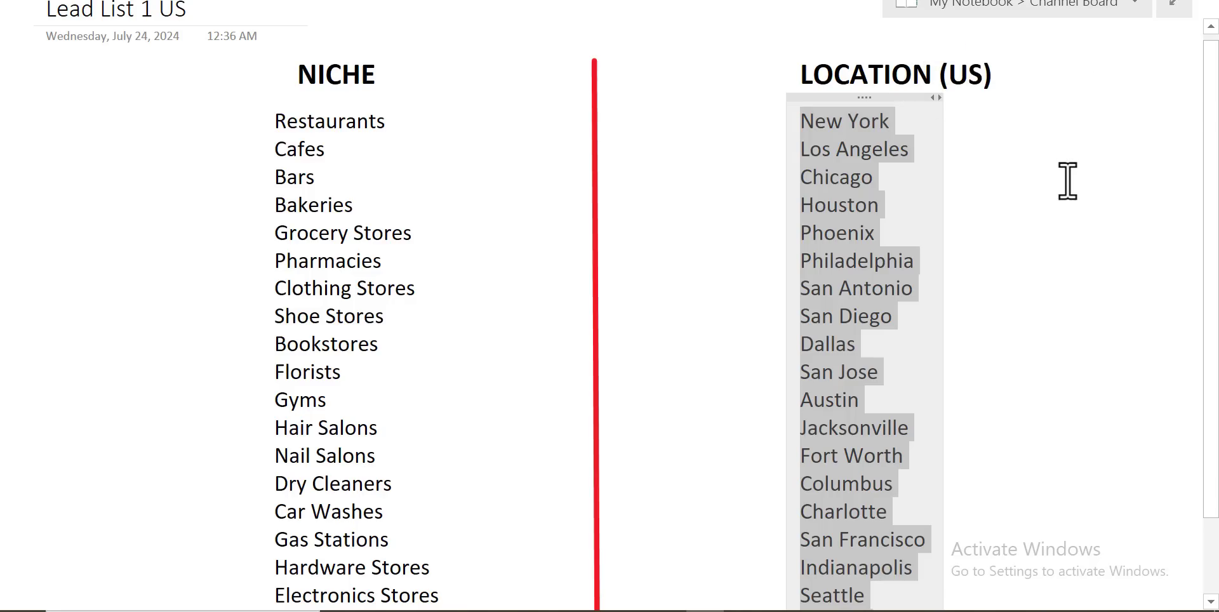
right_click(920, 160)
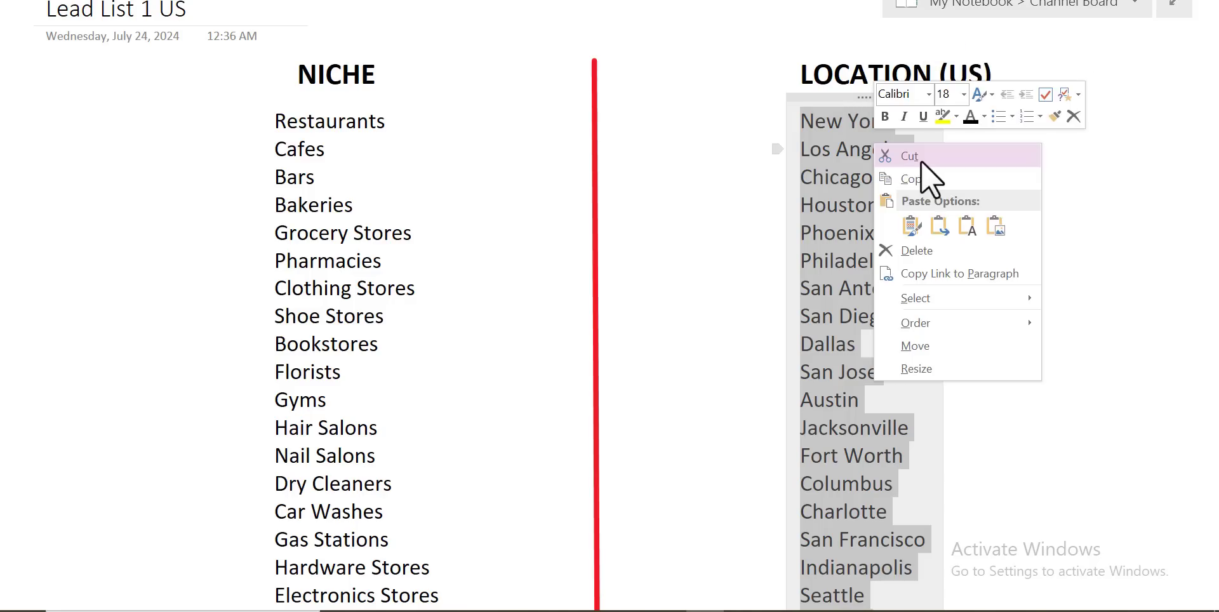
click(935, 172)
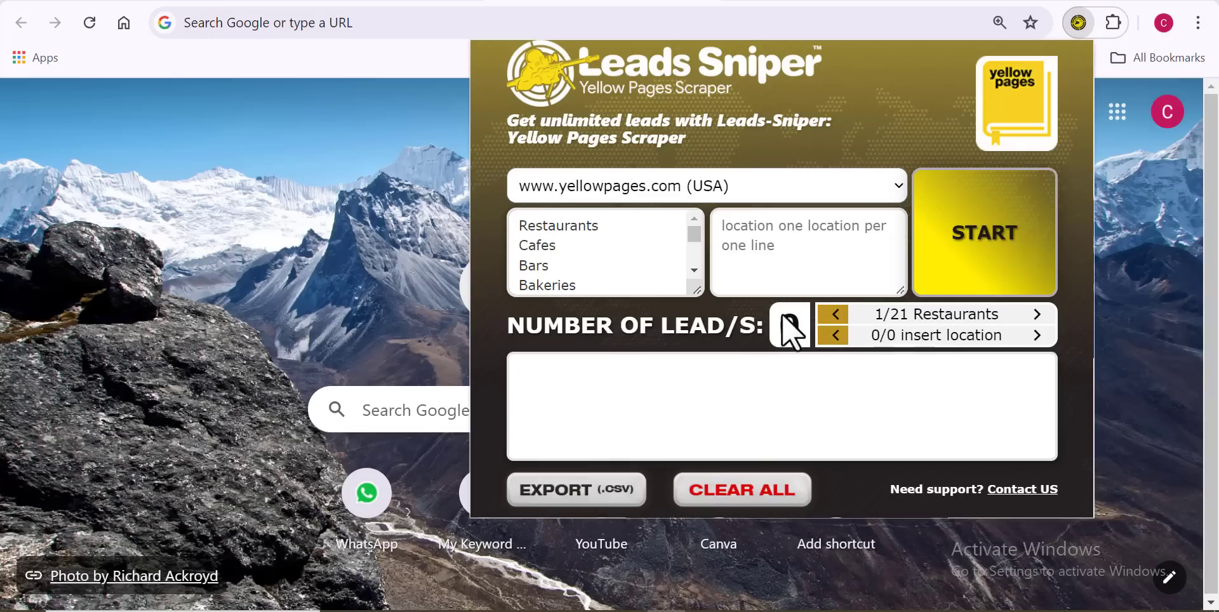
Paste the US cities into the location box so the counter reads 1/21 New York
click(770, 243)
key(ctrl+v)
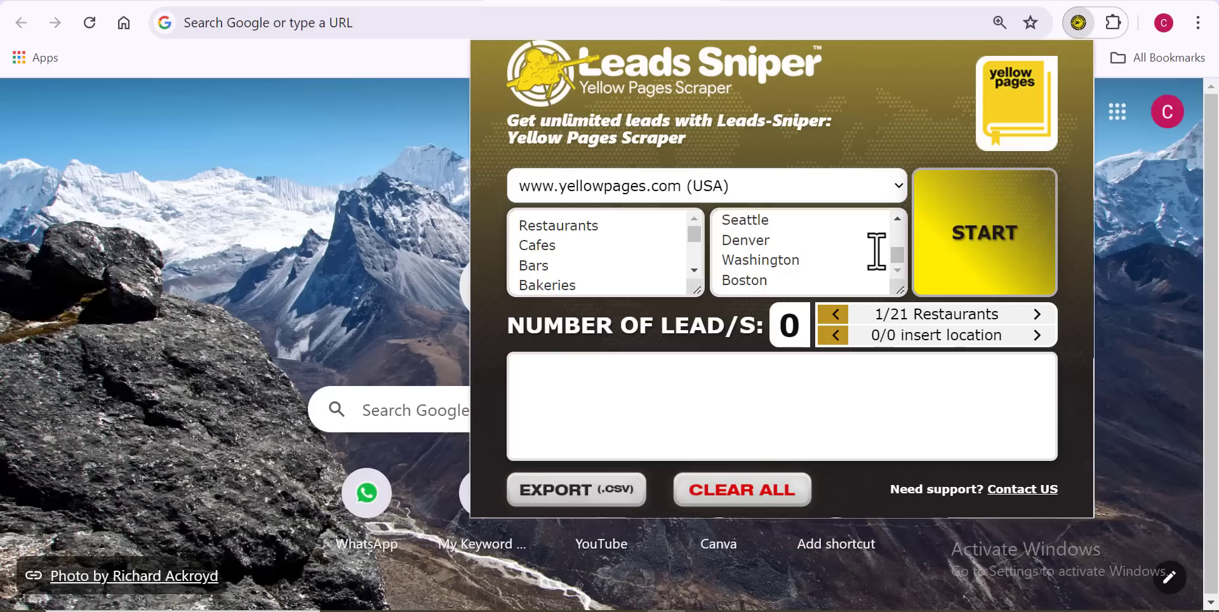
drag(898, 257, 898, 231)
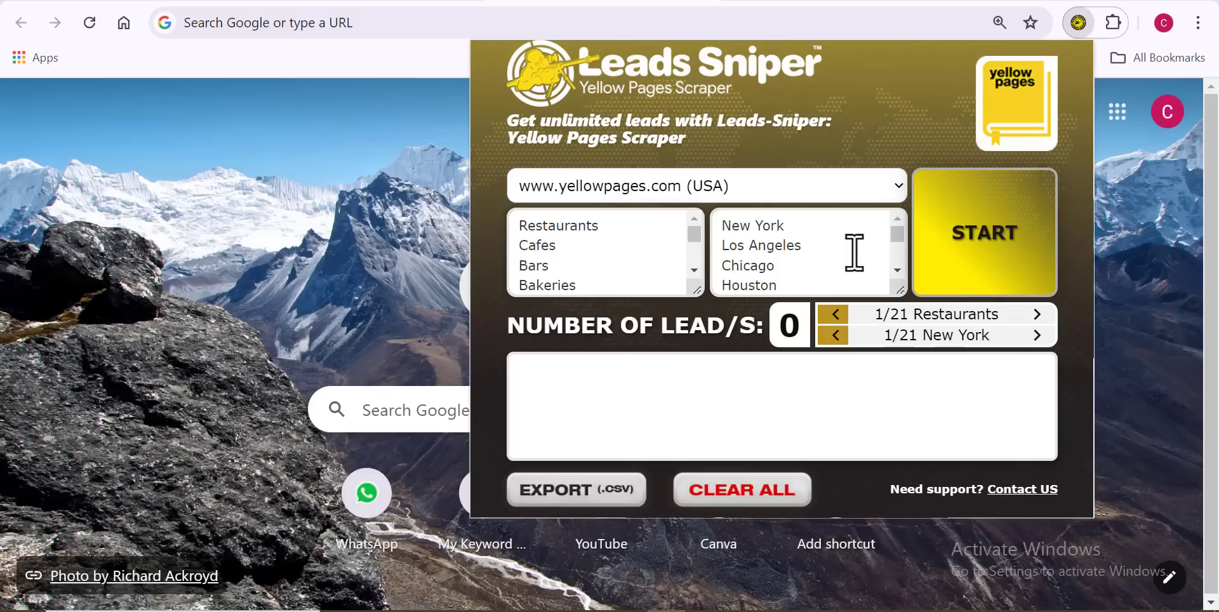
Start the Restaurants in New York scrape and reopen the scraper popup to watch the lead count
click(987, 257)
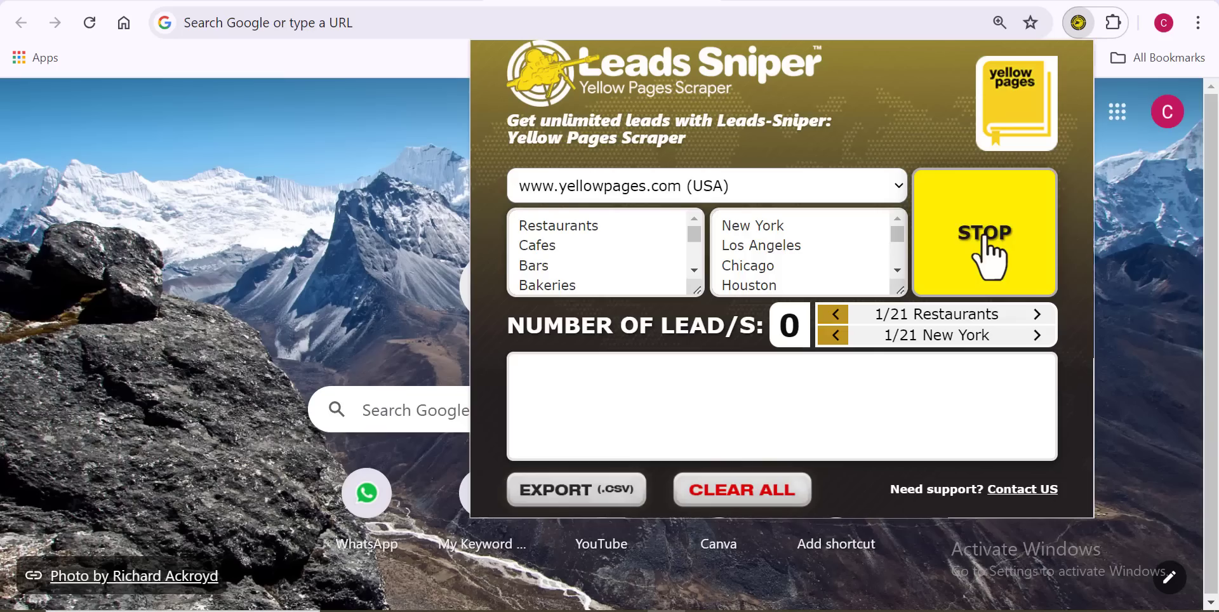
click(1080, 20)
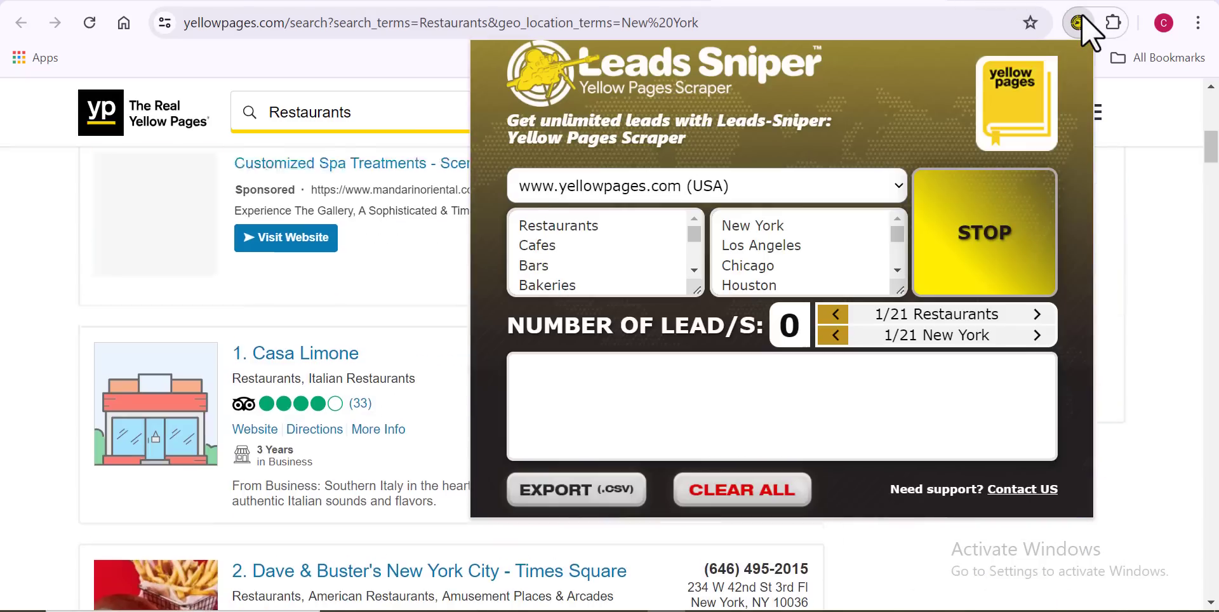